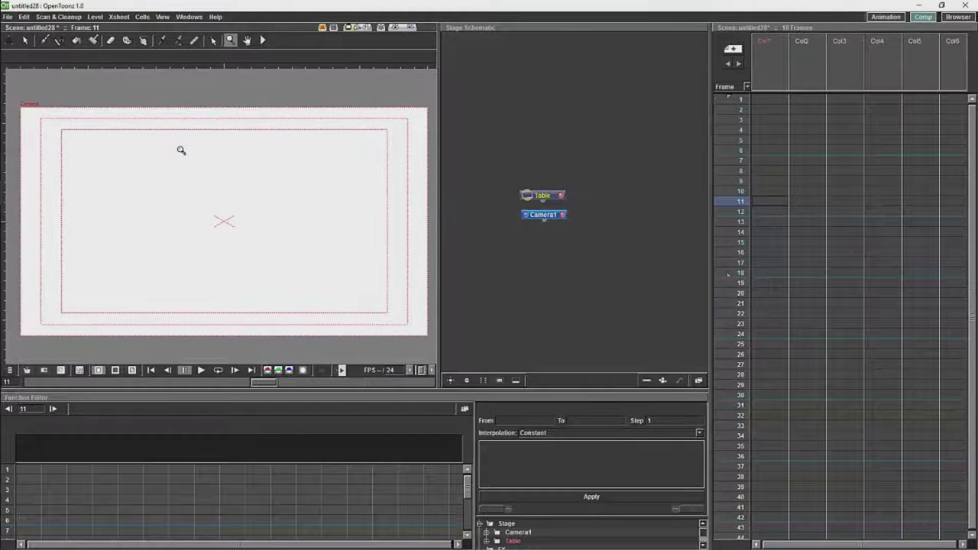
- Go to frame 1 in the empty Col1 column of the Xsheet
click(764, 99)
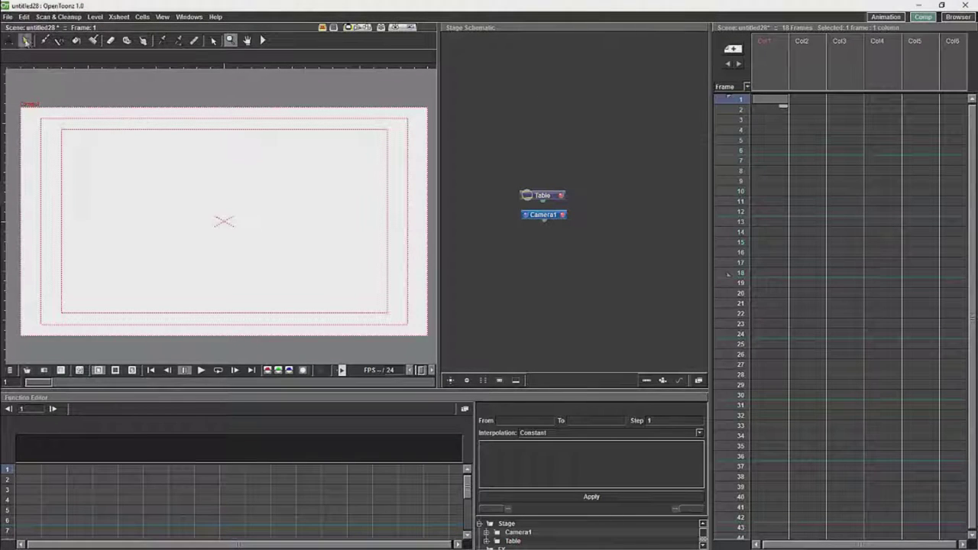
- Brush a black circle at the frame's top-left as level C, then move Col1's pivot inside it
click(43, 41)
drag(49, 147, 46, 156)
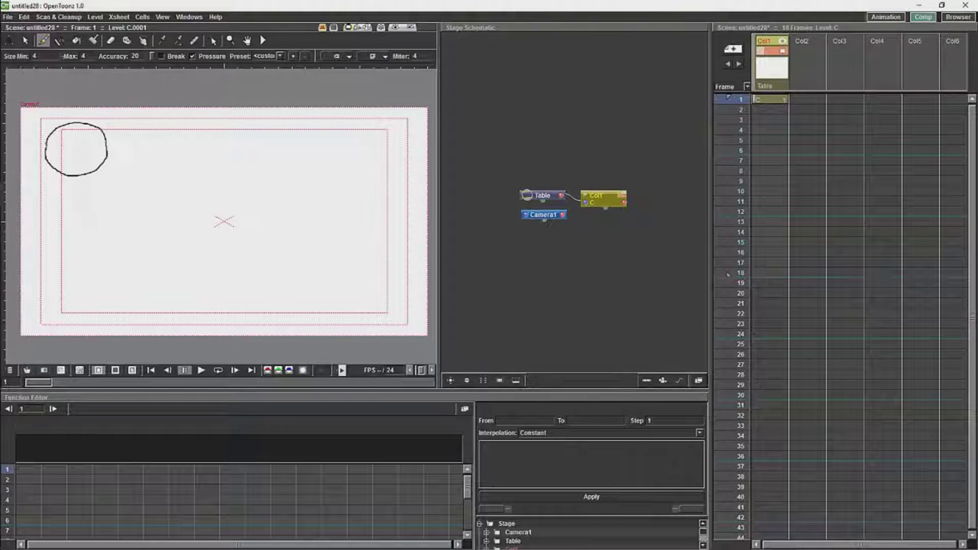
click(10, 40)
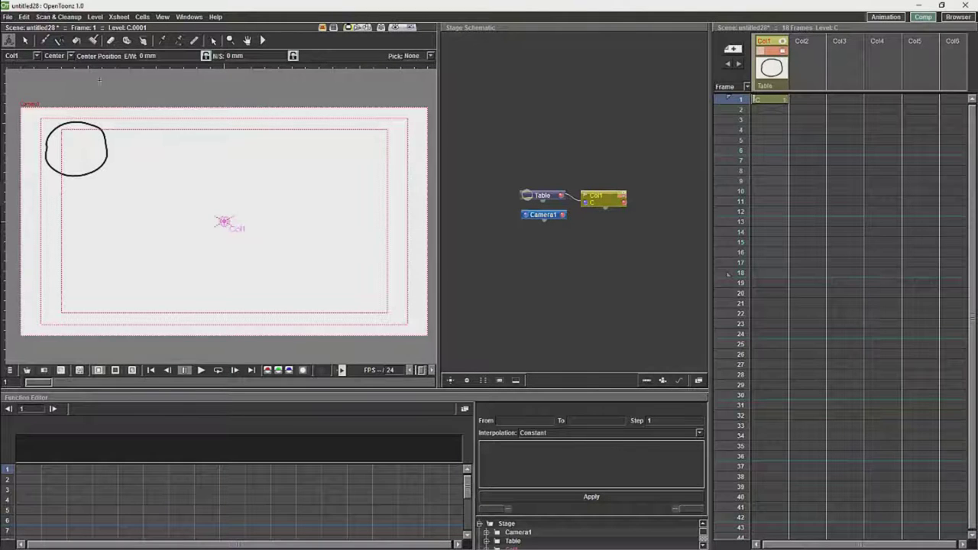
mouse_move(225, 221)
mouse_down()
mouse_move(97, 140)
mouse_move(75, 145)
mouse_up()
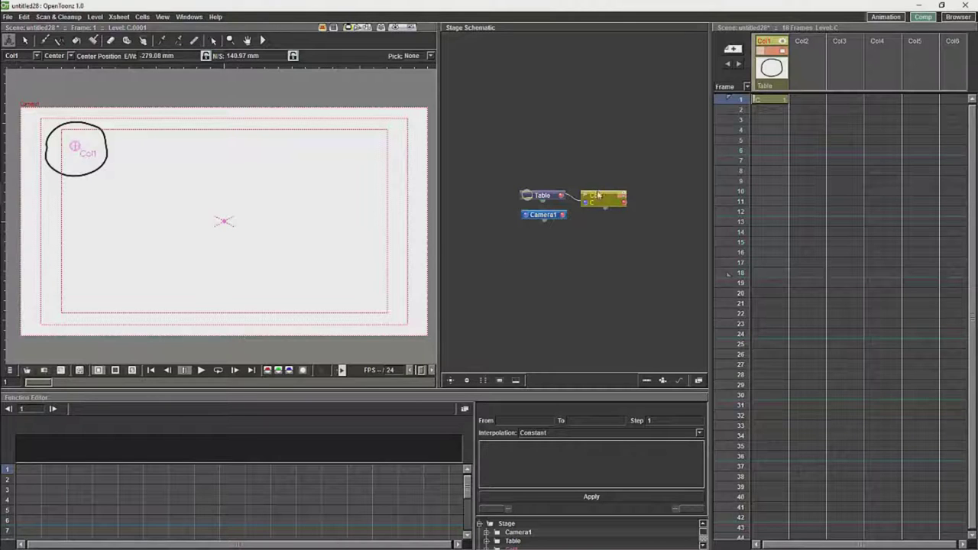
- Rearrange the Stage Schematic nodes and add a motion path to Col1 with its spline preview shown
drag(605, 197, 647, 155)
mouse_move(541, 198)
mouse_down()
mouse_move(529, 192)
mouse_move(505, 273)
mouse_up()
drag(532, 194, 507, 192)
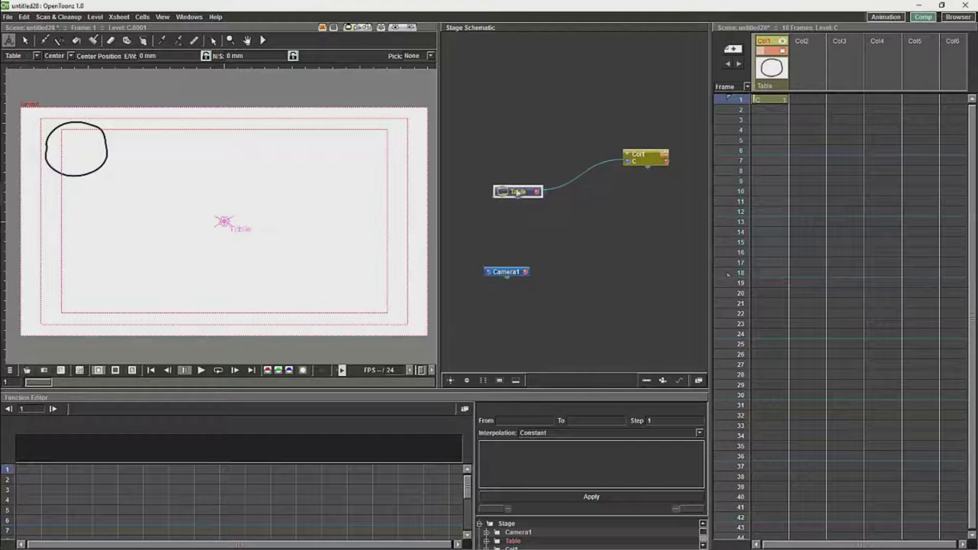
drag(645, 157, 648, 152)
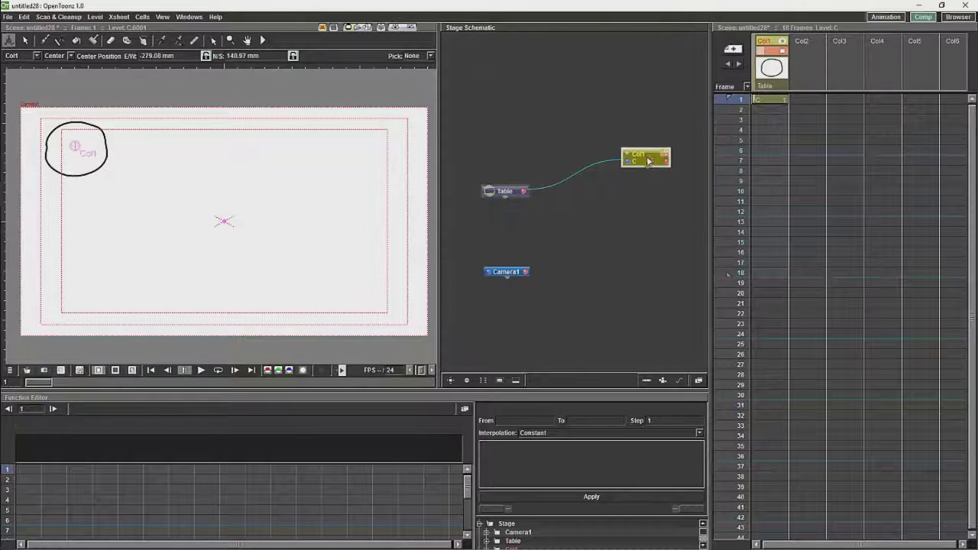
click(679, 379)
drag(665, 213, 639, 222)
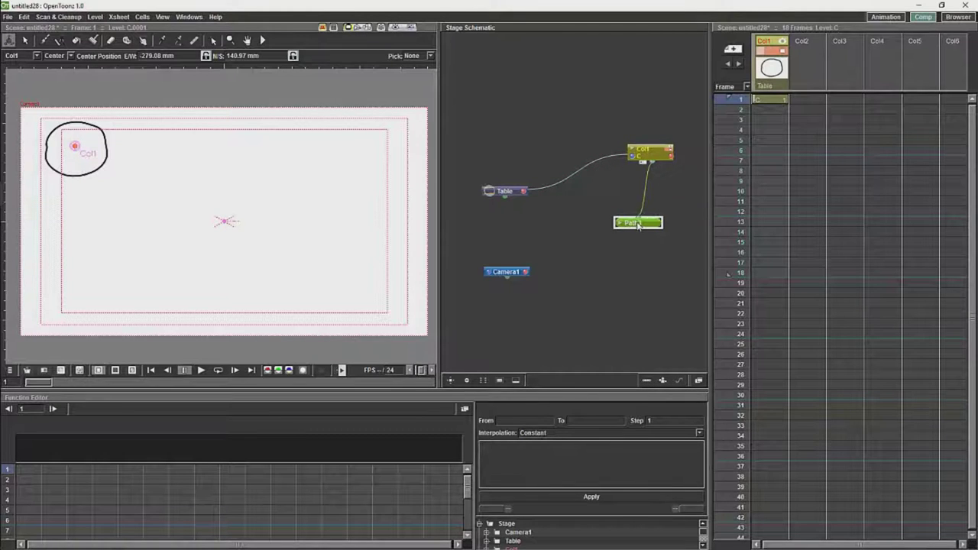
click(619, 226)
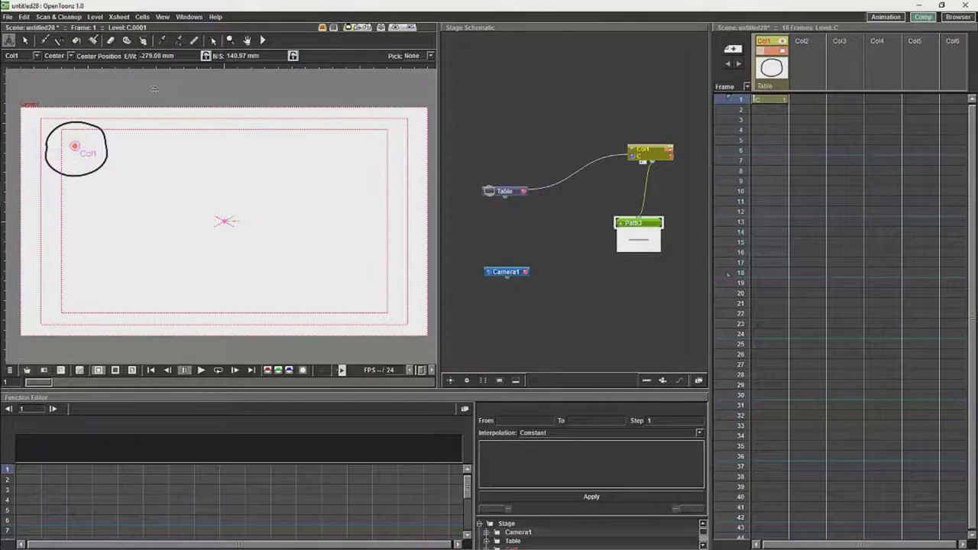
- Brush a large arc across the camera frame as the Path3 motion path, replacing the old path
click(43, 40)
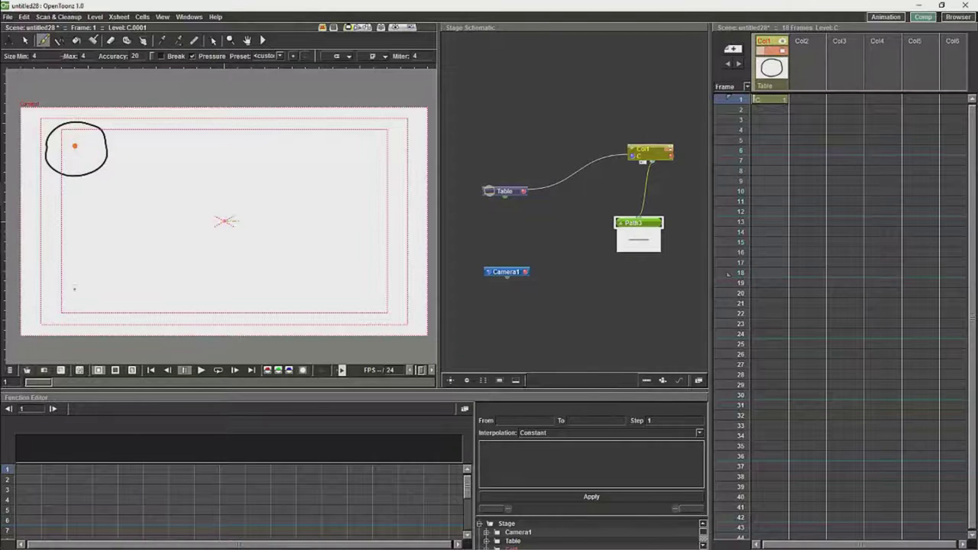
drag(117, 230, 349, 294)
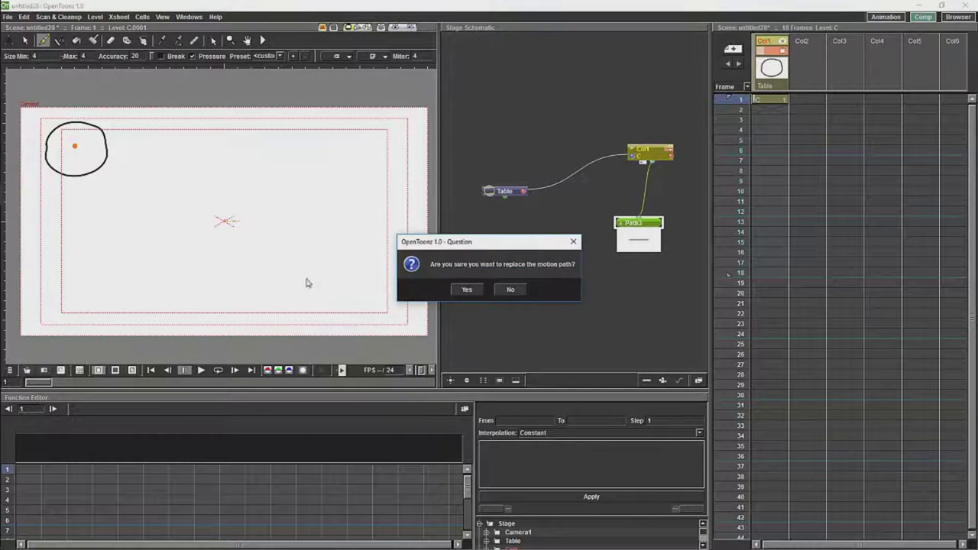
click(467, 289)
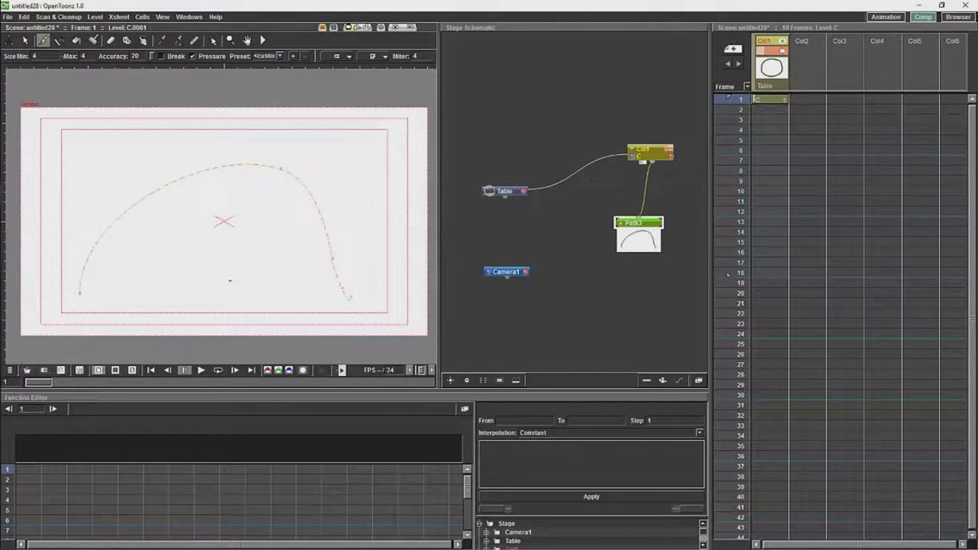
drag(200, 262, 261, 262)
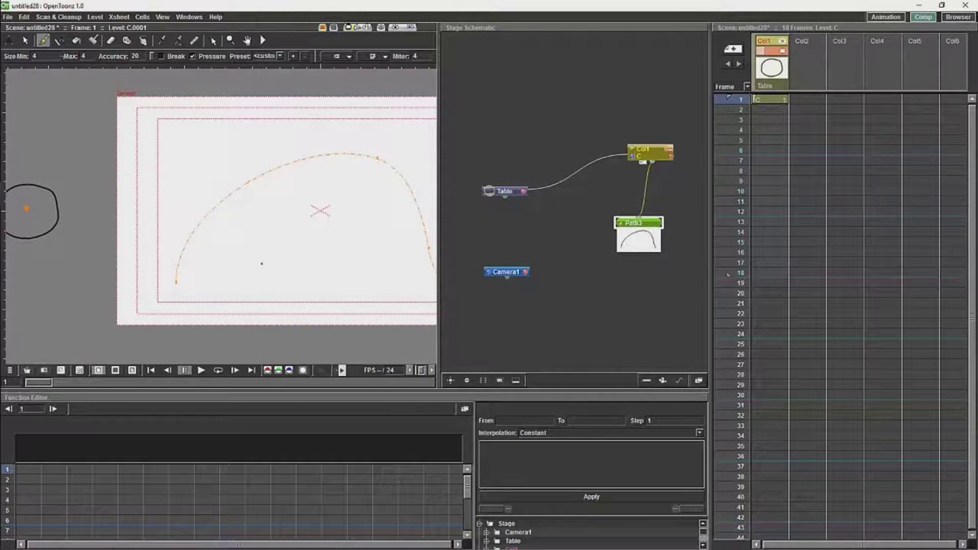
- With the Animate tool set to Position, slide the circle to 95.85% along the arc
scroll(261, 264, down, 2)
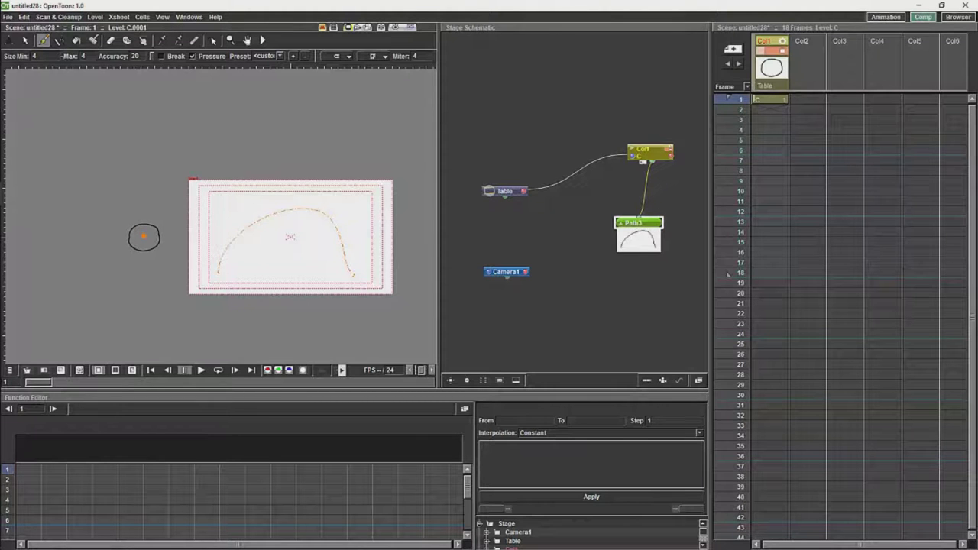
click(10, 39)
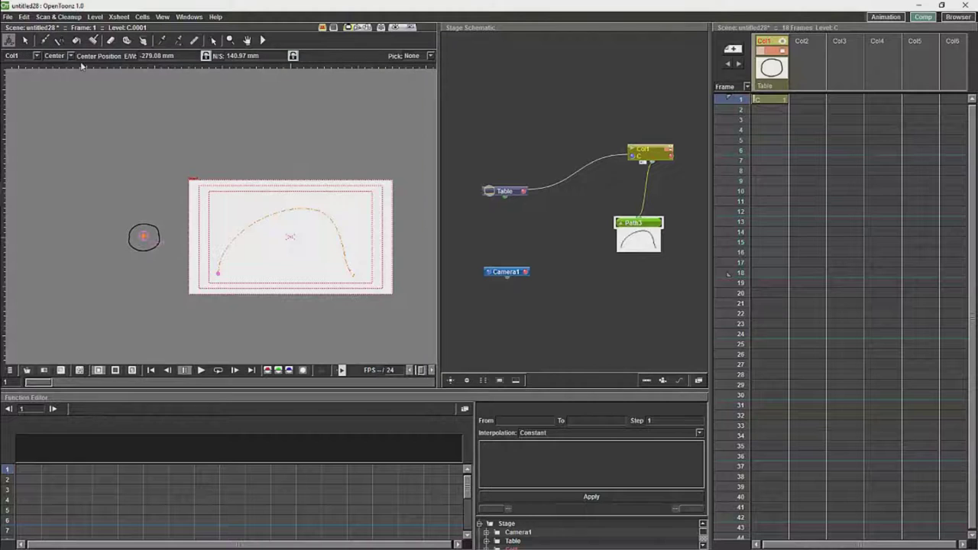
click(70, 55)
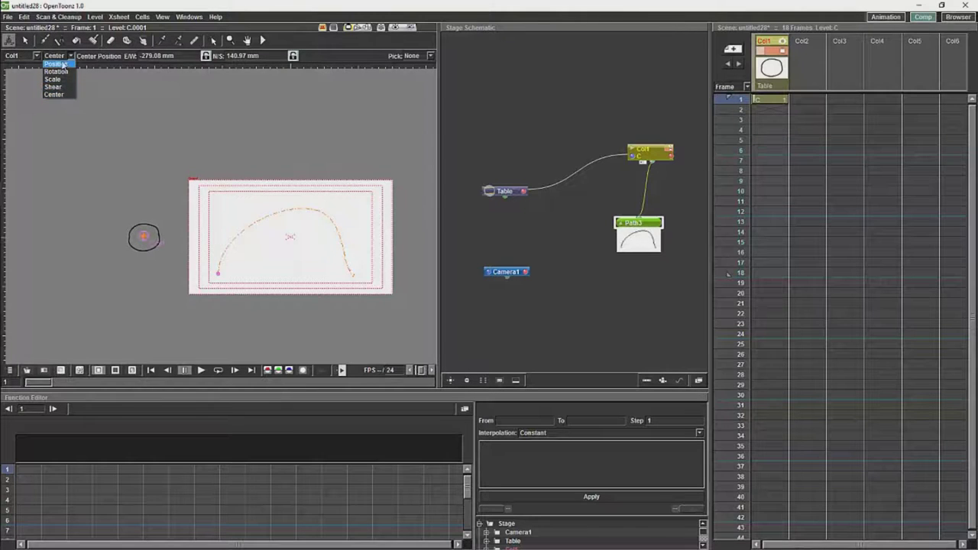
click(63, 66)
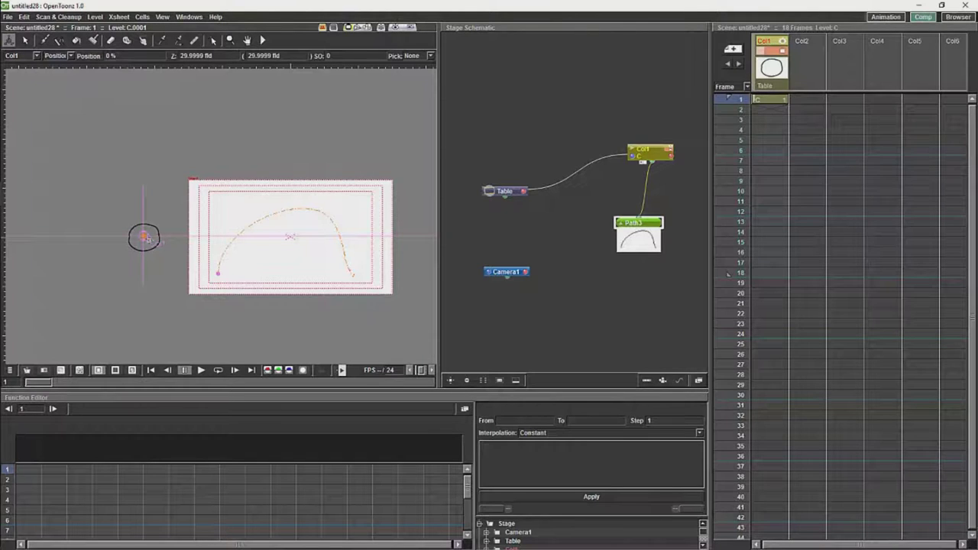
drag(216, 268, 383, 292)
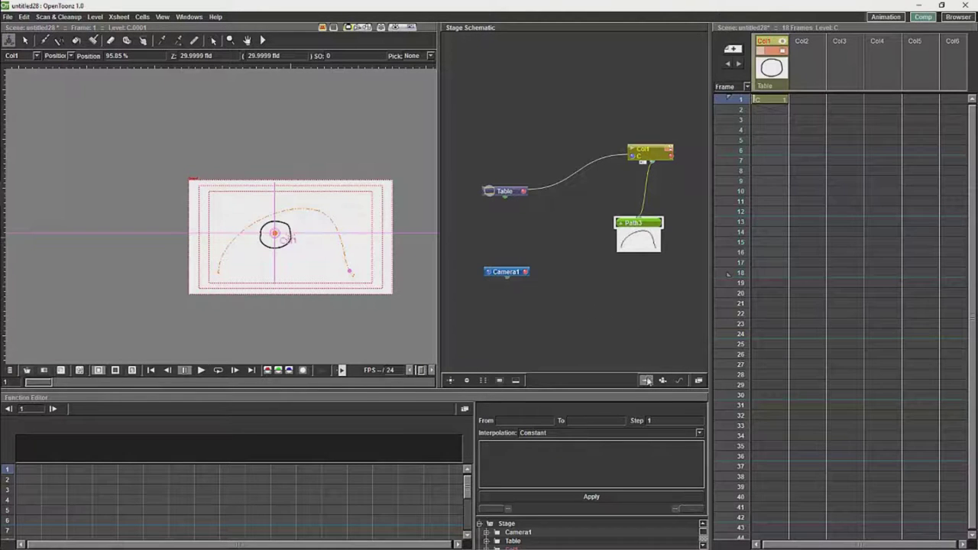
- Add Peg1 and link it to Path3 instead of Col1 in the Stage Schematic
click(646, 381)
drag(564, 191, 574, 145)
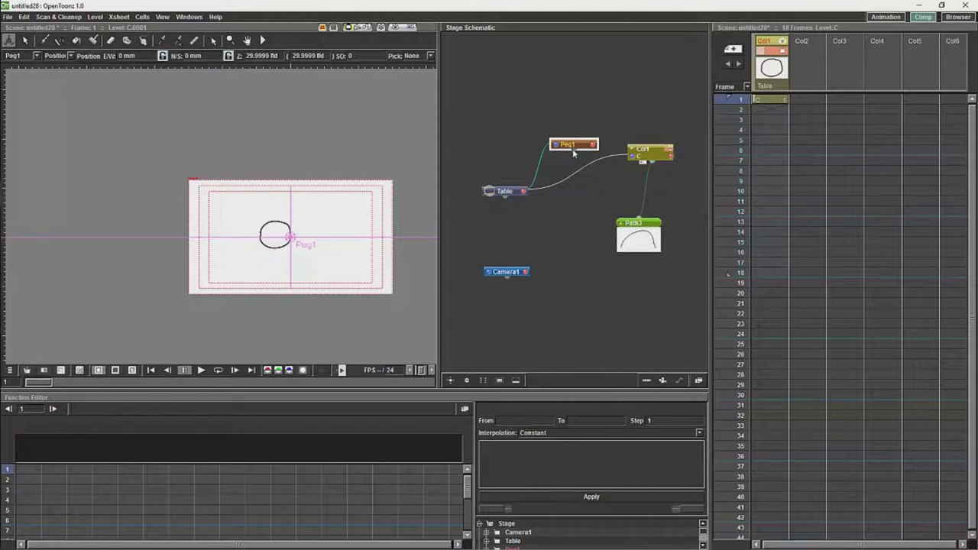
mouse_move(573, 149)
mouse_down()
mouse_move(642, 221)
mouse_move(612, 232)
mouse_up()
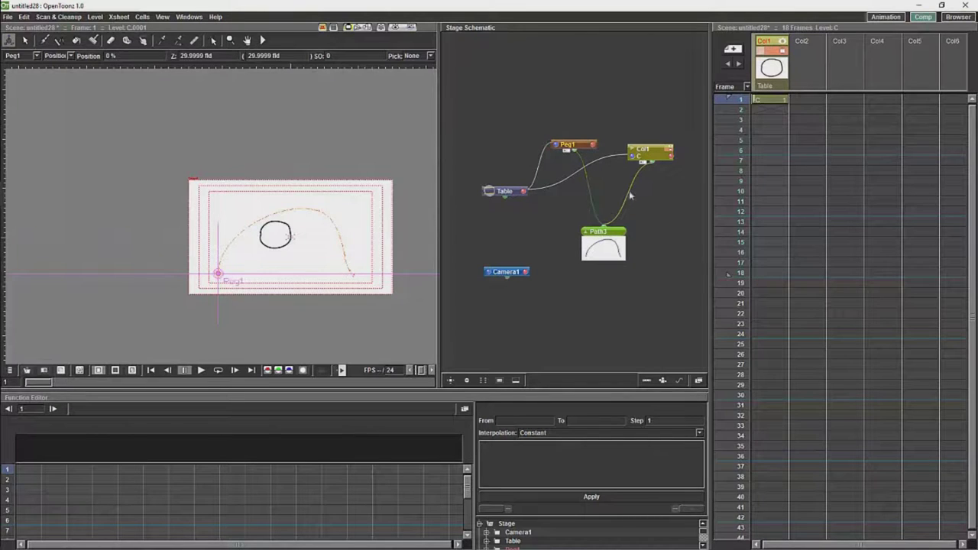
key(Delete)
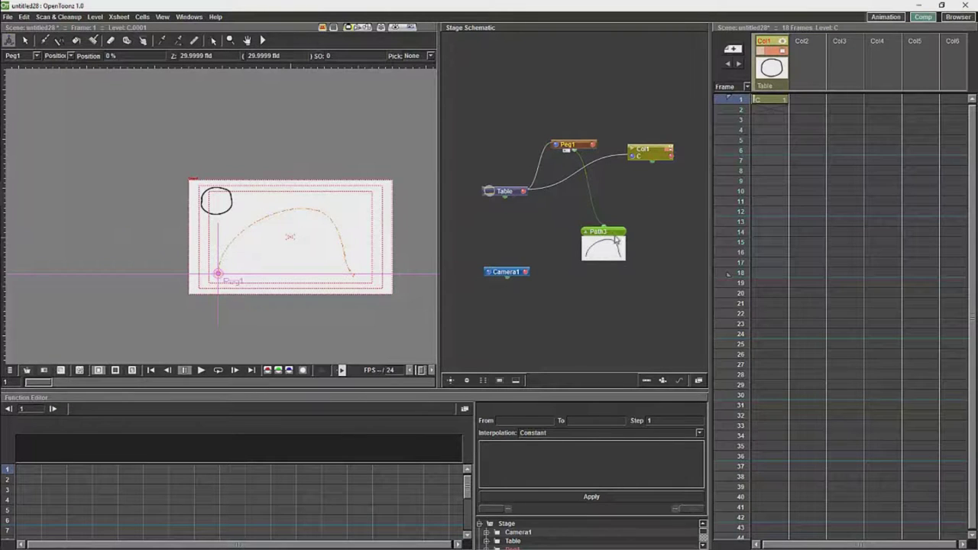
click(616, 241)
drag(616, 242, 601, 250)
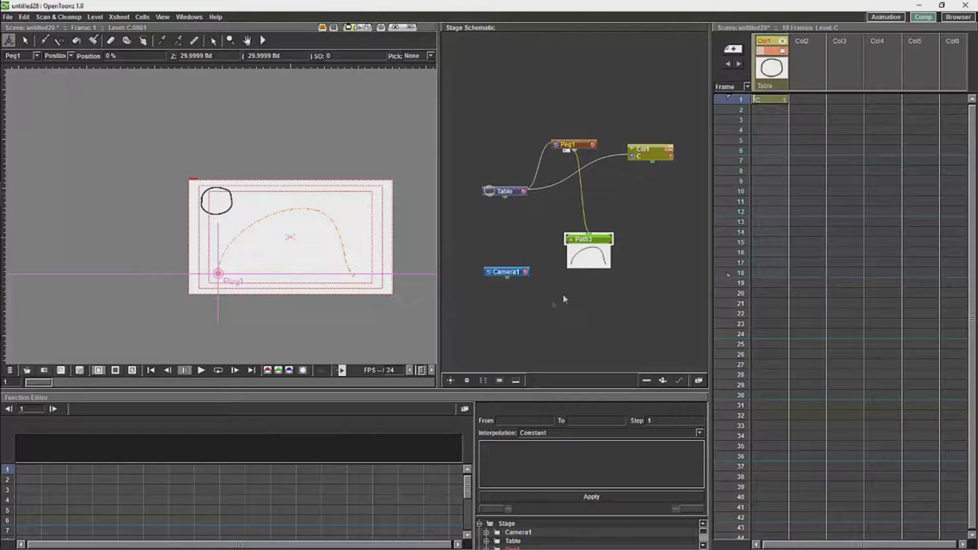
- Extend Col1 to frame 18, key Peg1 at 99% on frame 18, and parent Col1 to Peg1
click(773, 102)
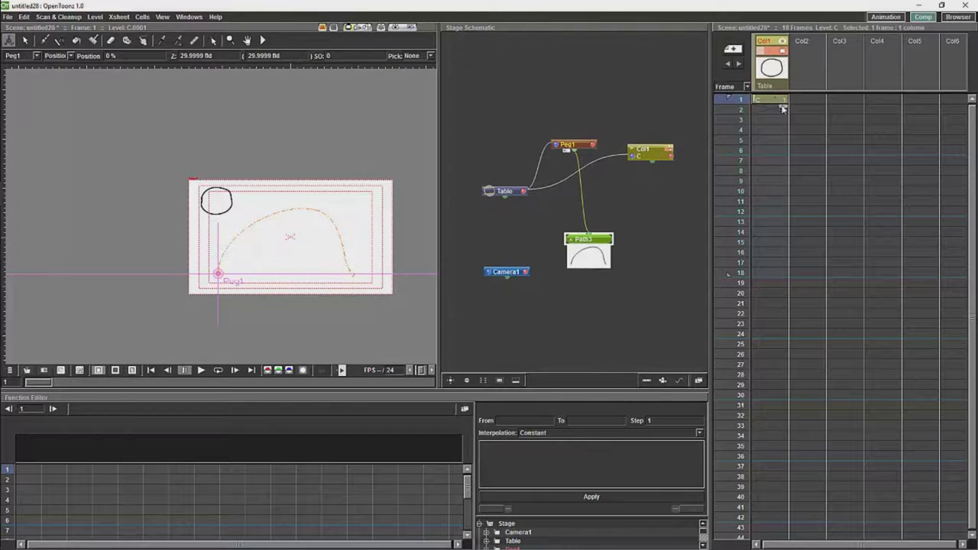
drag(782, 106, 781, 281)
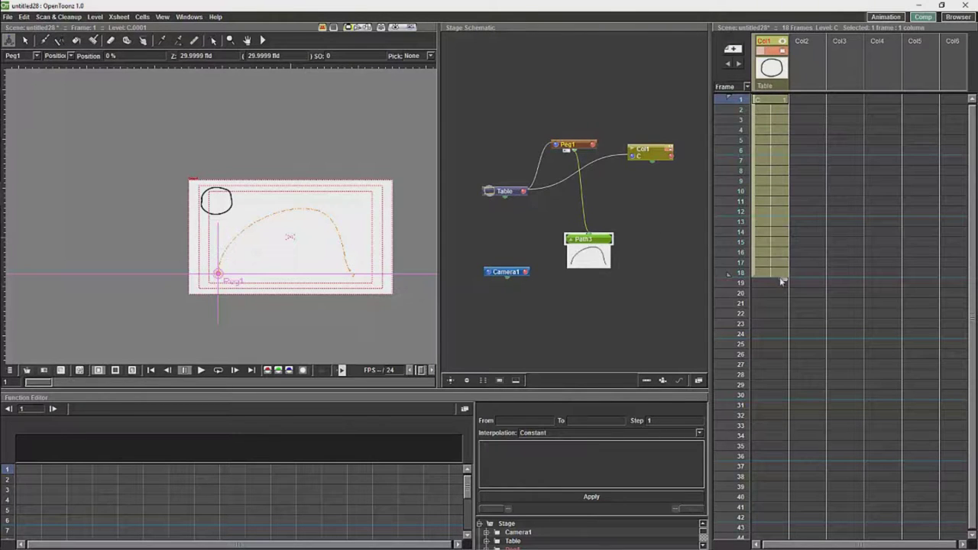
click(570, 143)
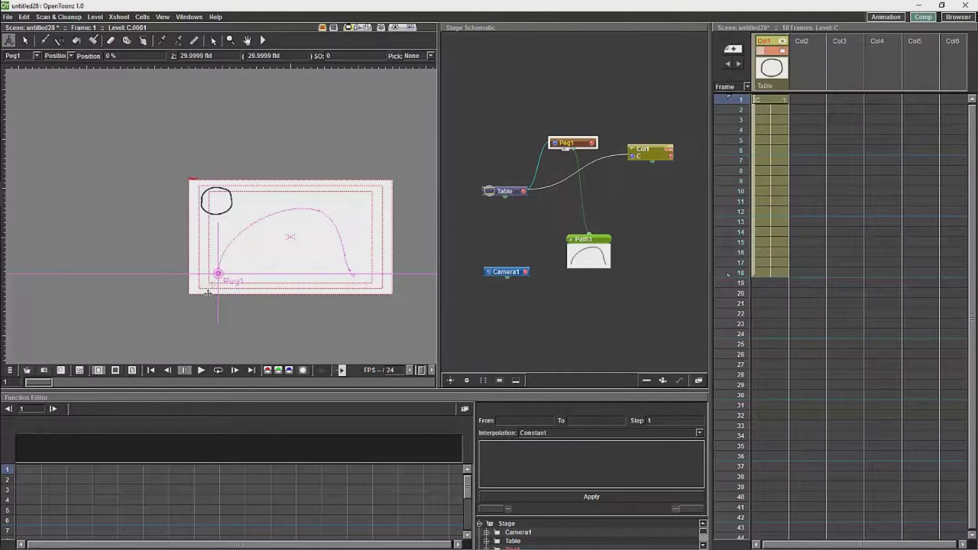
click(775, 273)
drag(218, 272, 353, 276)
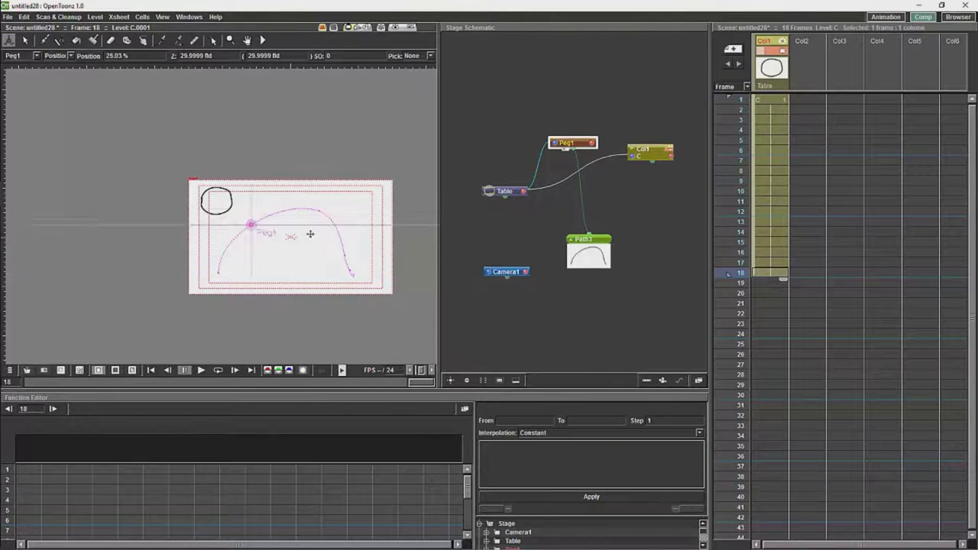
mouse_move(730, 272)
mouse_down()
mouse_move(727, 89)
mouse_move(727, 109)
mouse_up()
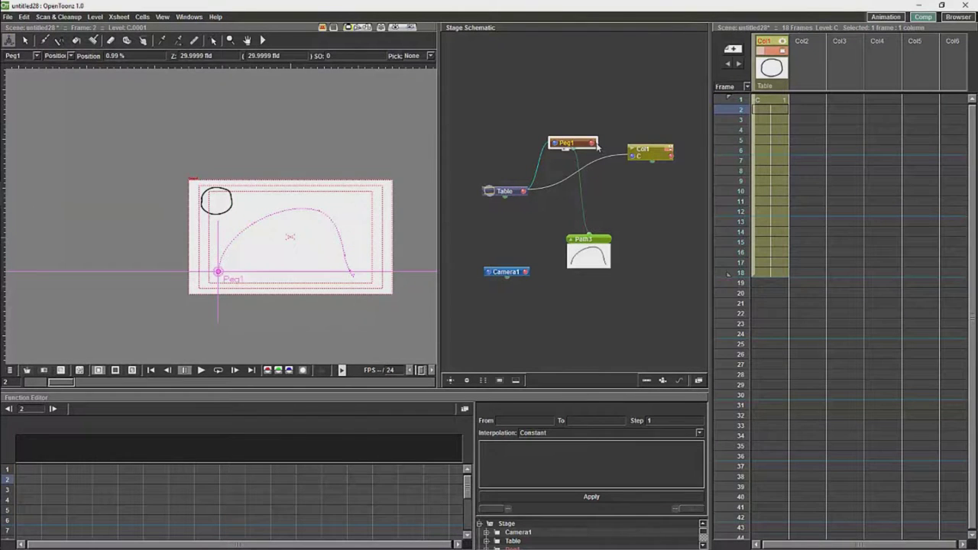
drag(593, 144, 631, 156)
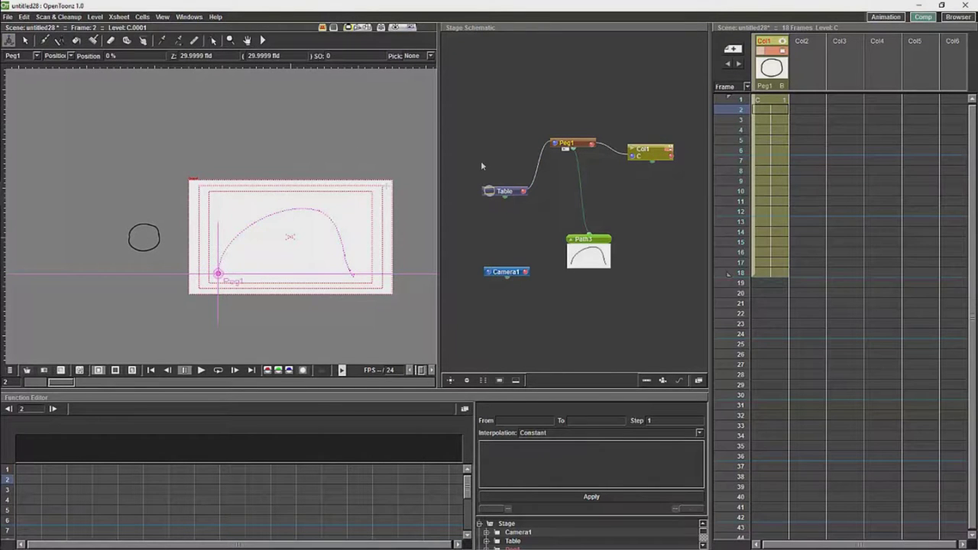
- Move the circle column onto the arc's start in the lower-left, then reselect Peg1
click(640, 152)
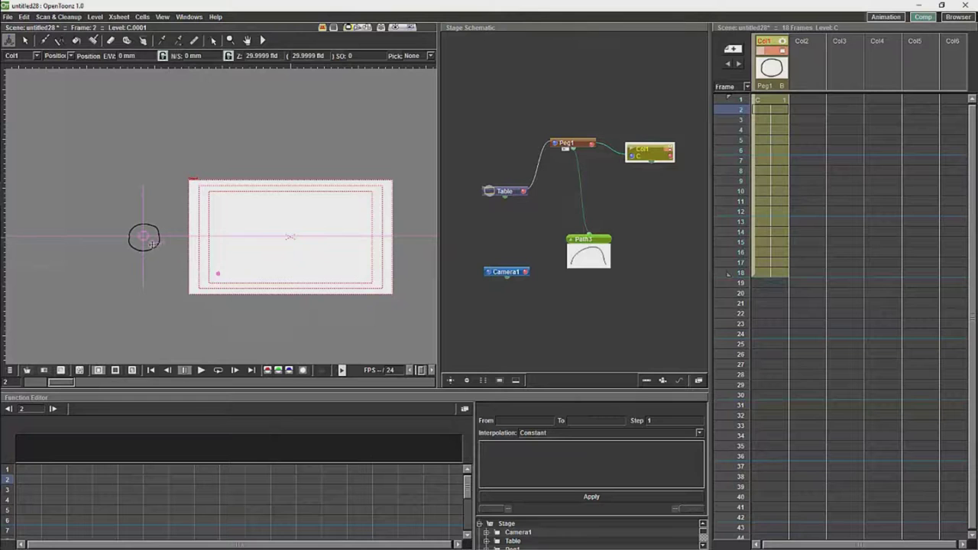
drag(144, 238, 225, 280)
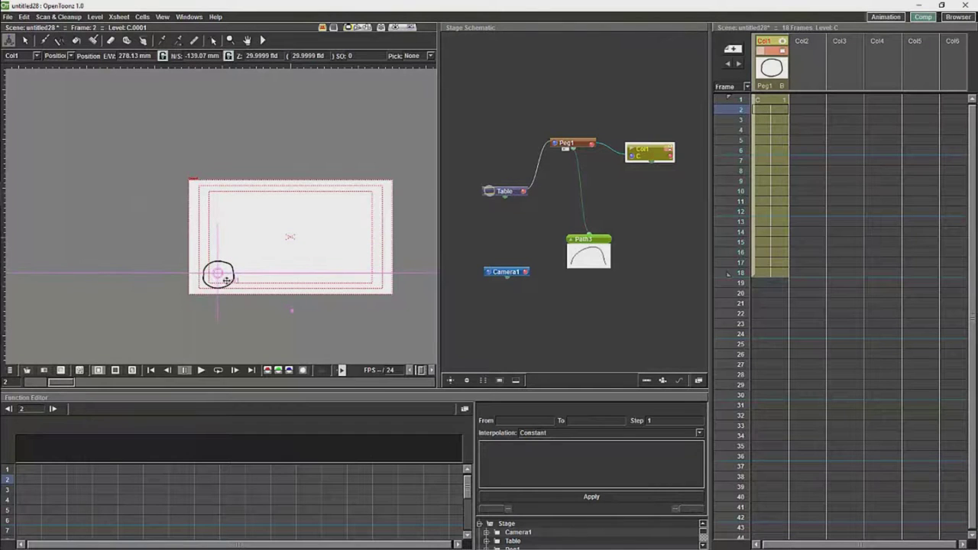
click(574, 143)
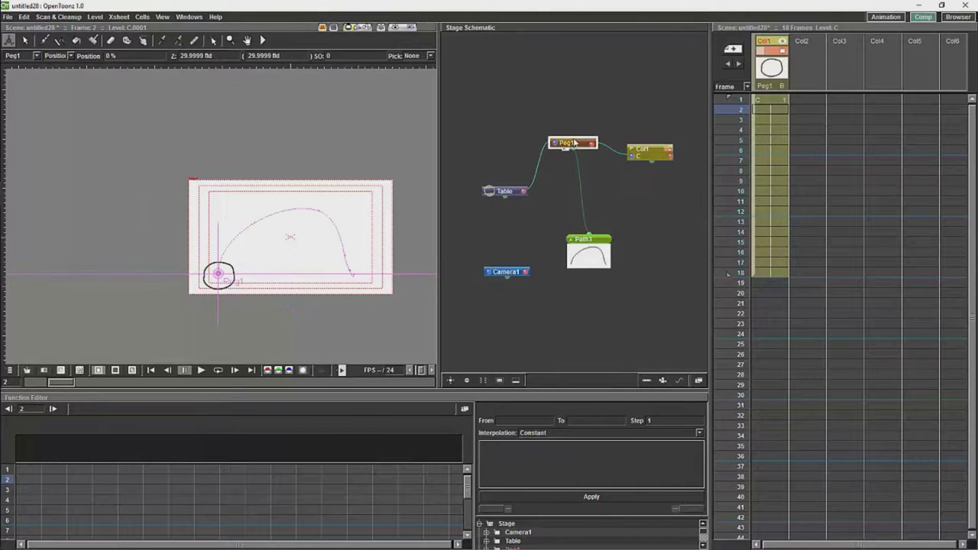
- Tidy the Peg1, Path3 and Col1 nodes in the Stage Schematic
drag(645, 153, 648, 146)
mouse_move(585, 143)
mouse_down()
mouse_move(608, 148)
mouse_move(589, 145)
mouse_up()
click(646, 149)
click(651, 145)
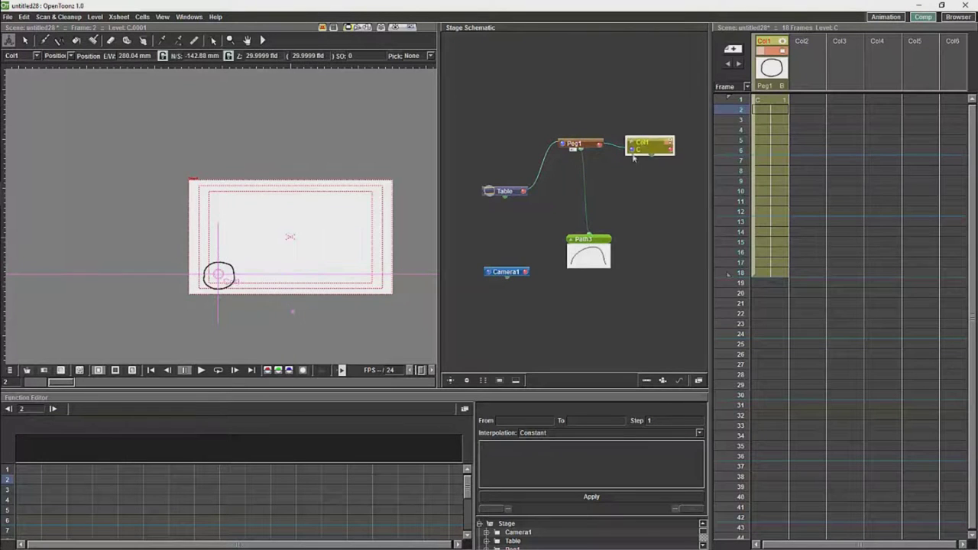
drag(594, 239, 577, 236)
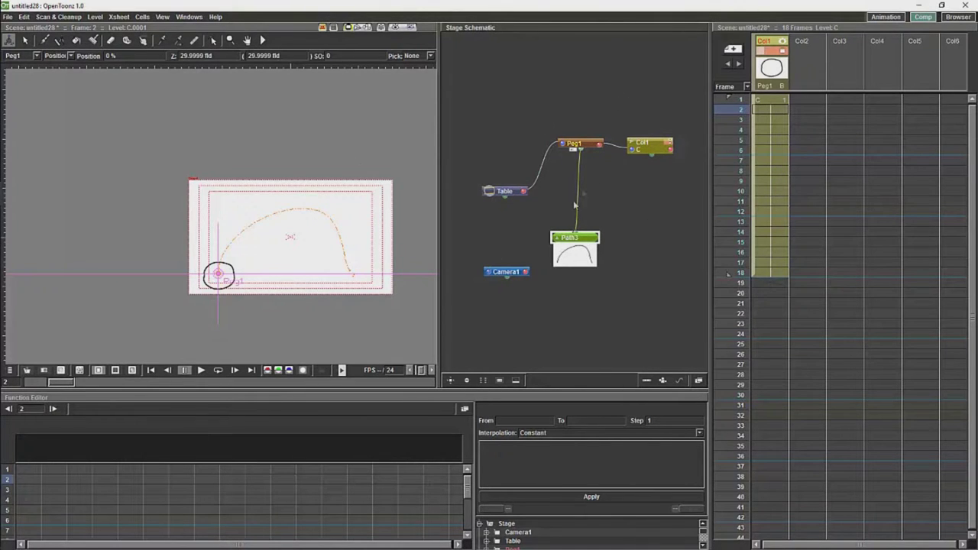
drag(586, 144, 581, 148)
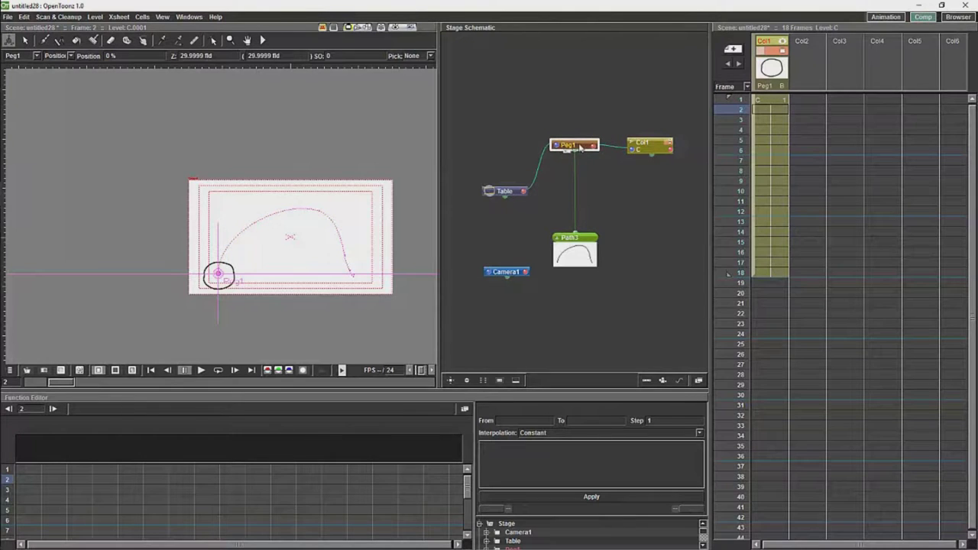
click(640, 145)
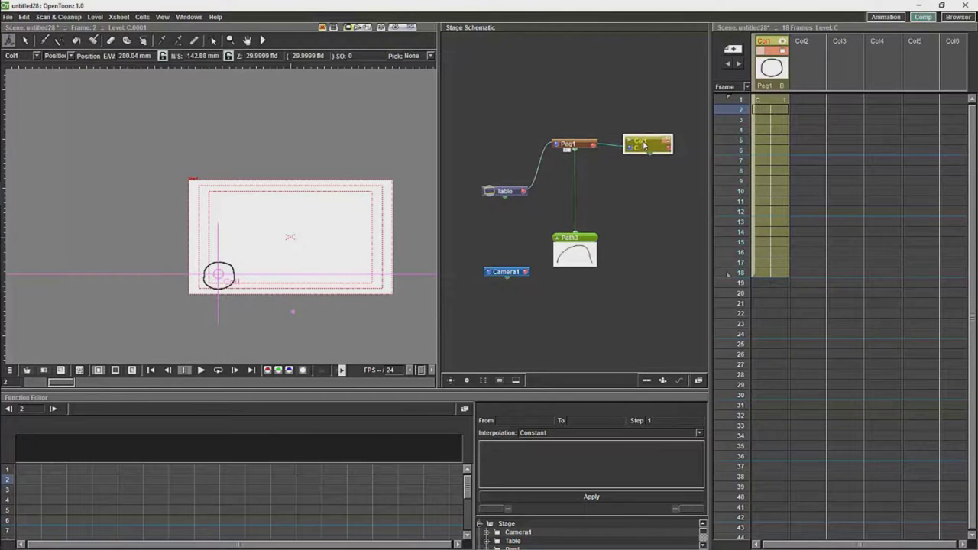
click(582, 145)
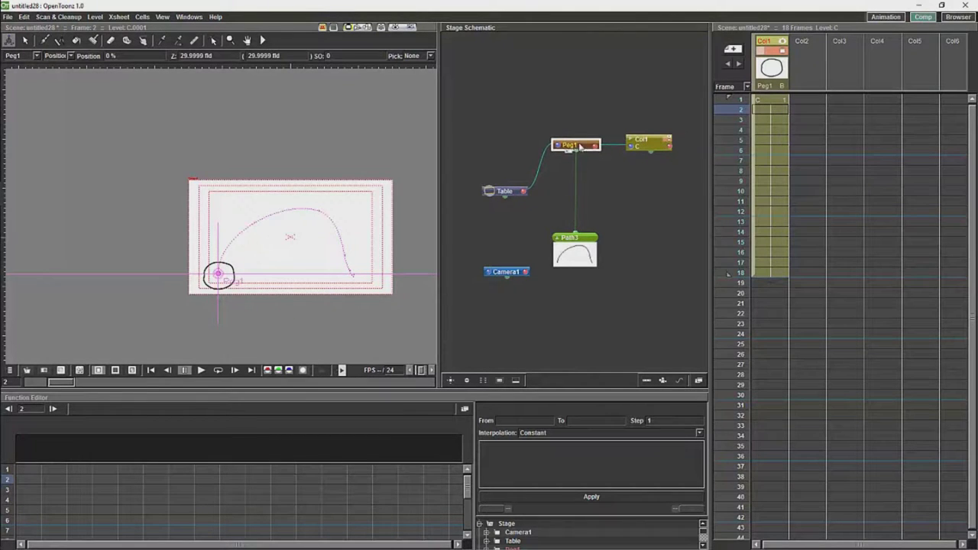
drag(581, 147, 579, 145)
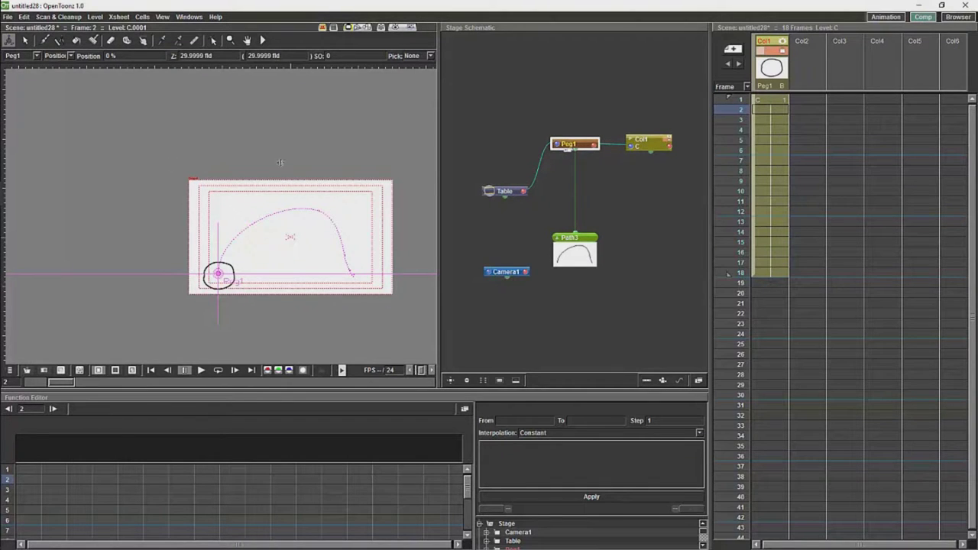
- Rotate Peg1 about half a turn at frame 18
click(73, 59)
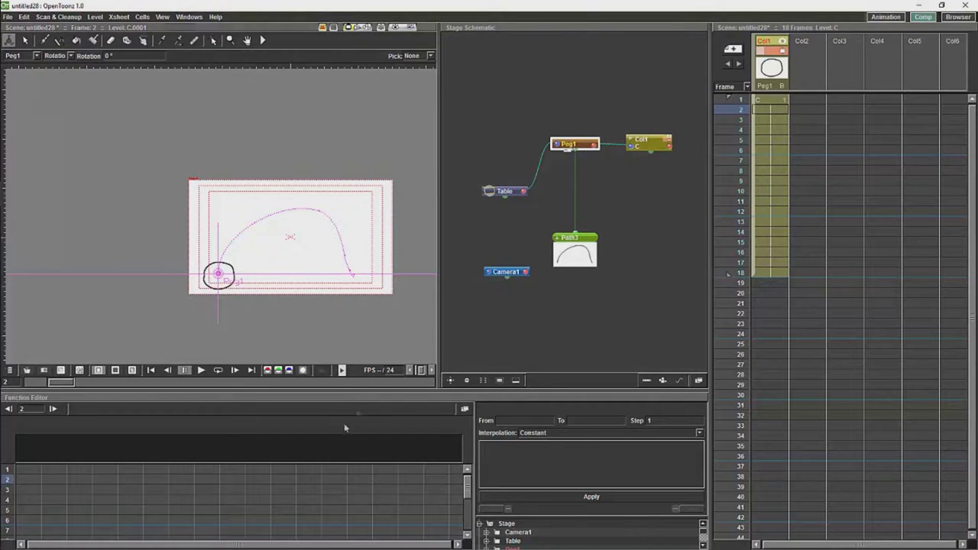
click(757, 273)
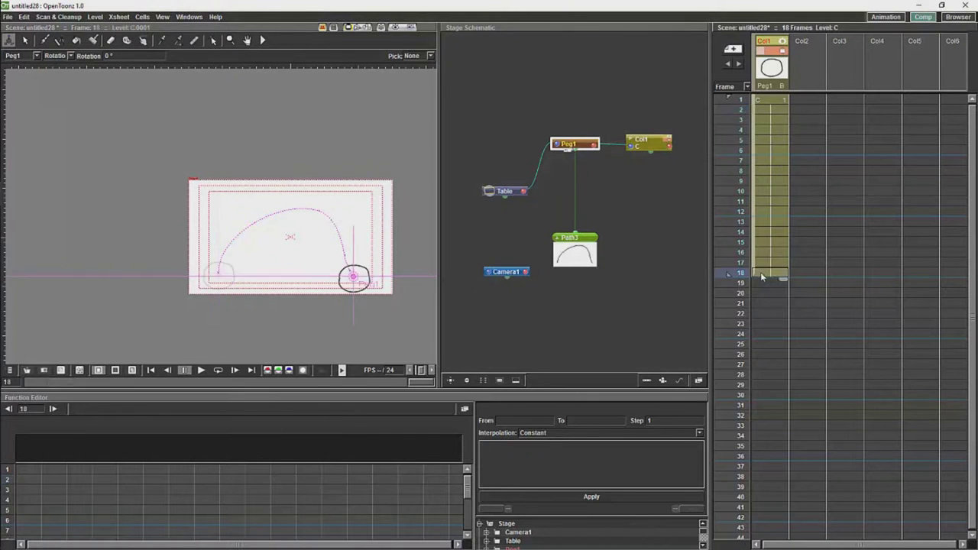
mouse_move(381, 253)
mouse_down()
mouse_move(313, 285)
mouse_move(252, 269)
mouse_up()
- At frame 8, nudge Peg1 along its path and offset the circle column upward above the frame
click(761, 173)
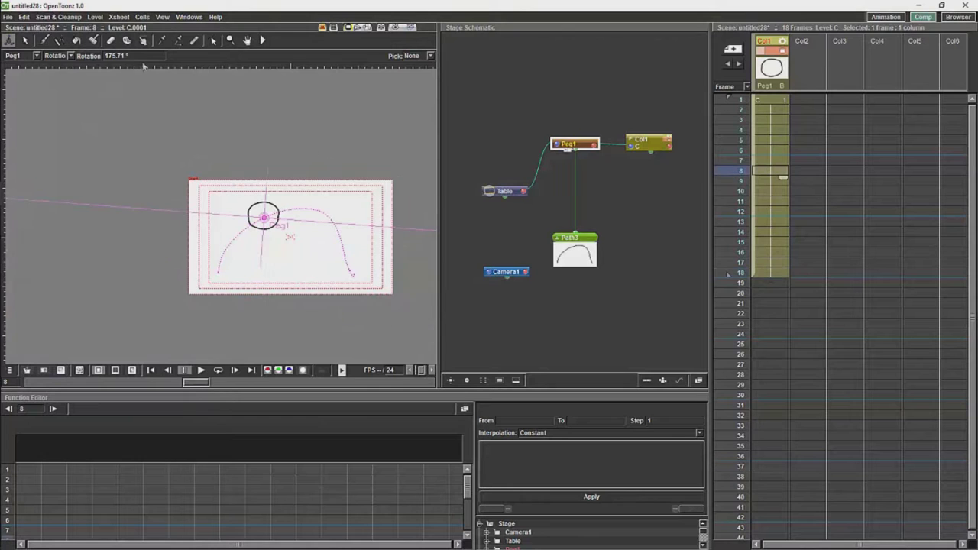
click(70, 57)
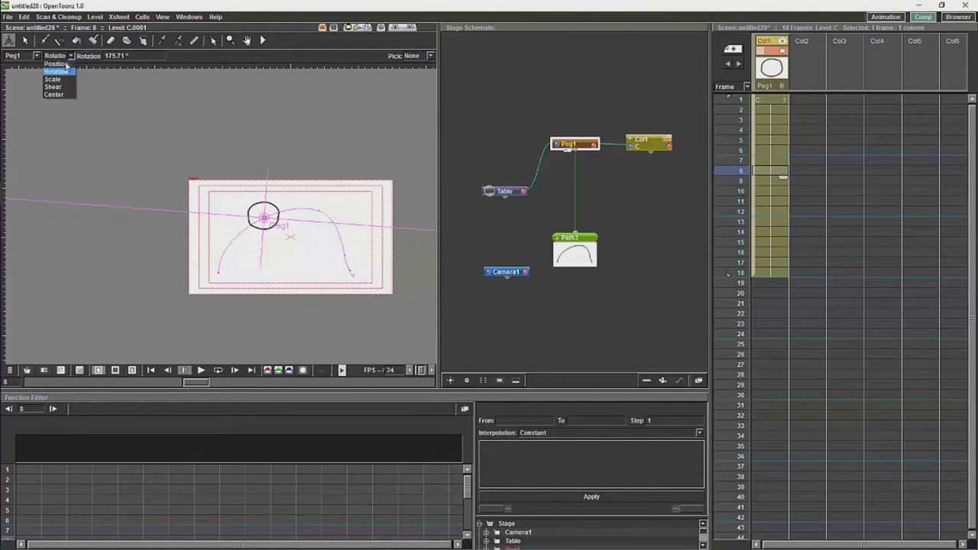
click(61, 65)
drag(264, 214, 270, 213)
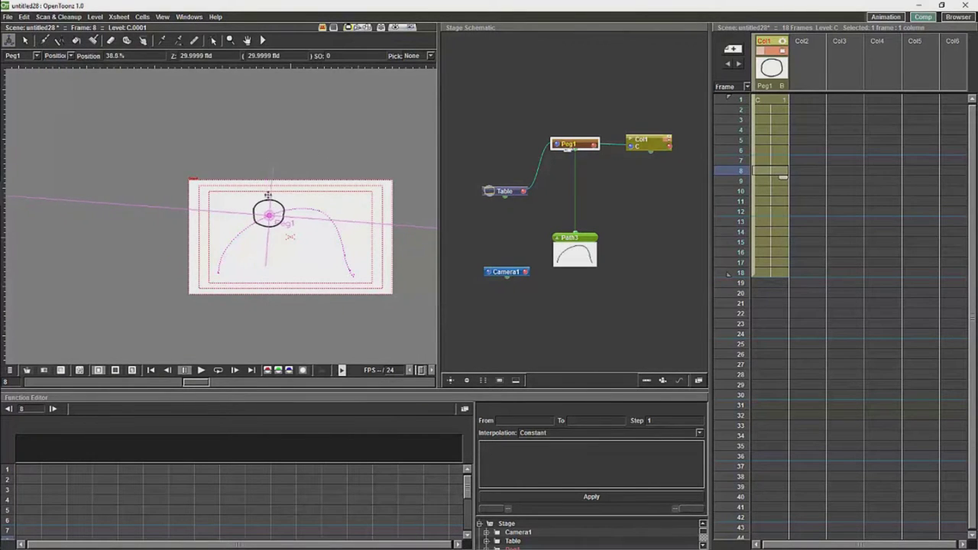
click(642, 143)
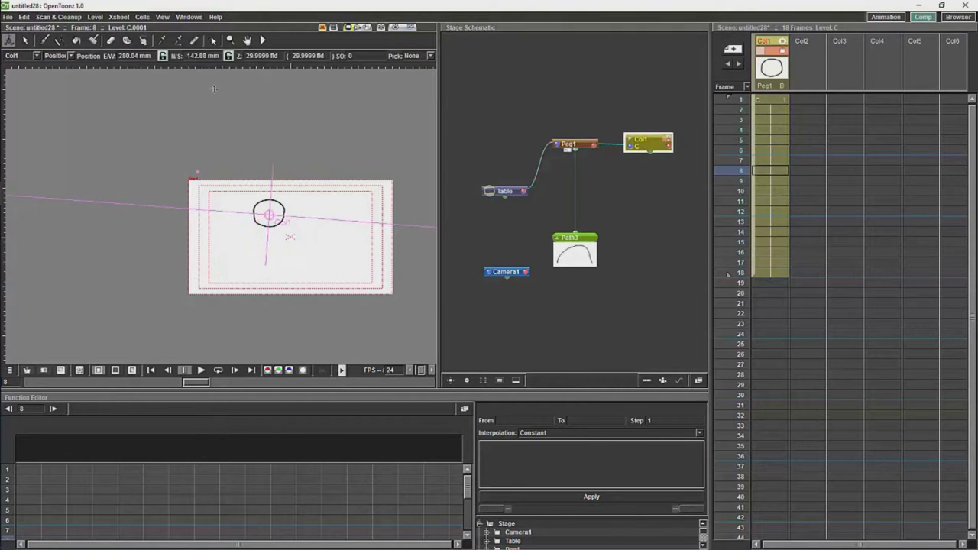
drag(275, 199, 279, 155)
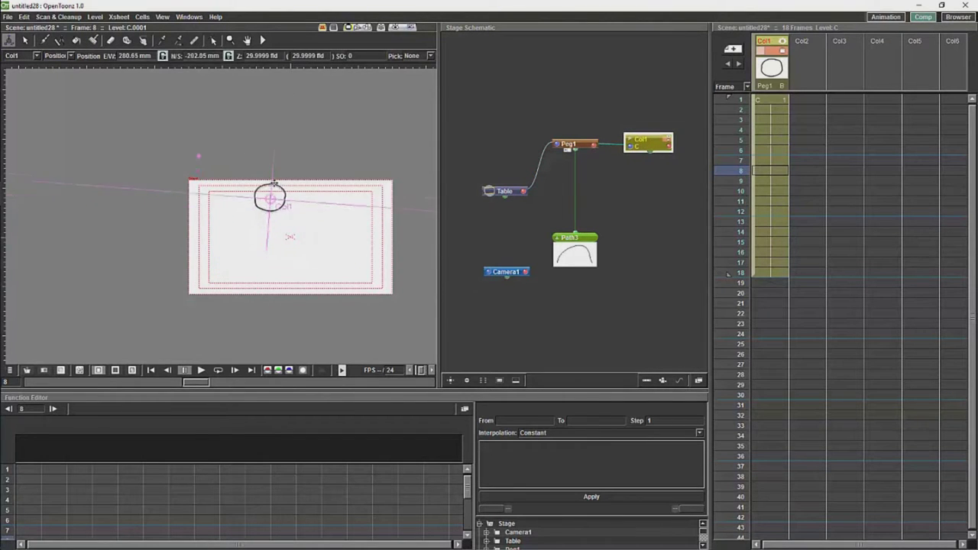
click(733, 100)
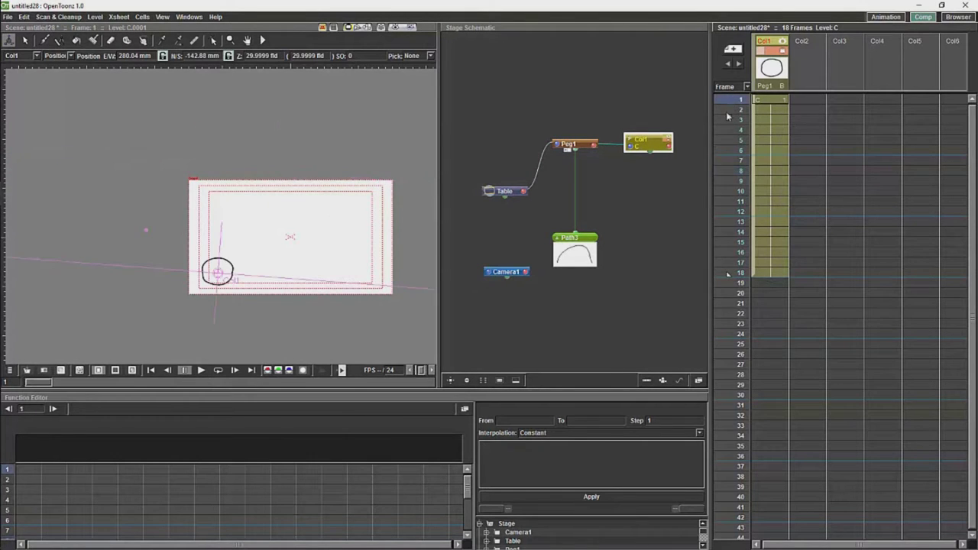
mouse_move(719, 109)
mouse_down()
mouse_move(720, 280)
mouse_move(718, 200)
mouse_move(696, 116)
mouse_move(709, 148)
mouse_up()
mouse_move(718, 268)
mouse_down()
mouse_move(727, 279)
mouse_move(723, 257)
mouse_move(738, 284)
mouse_up()
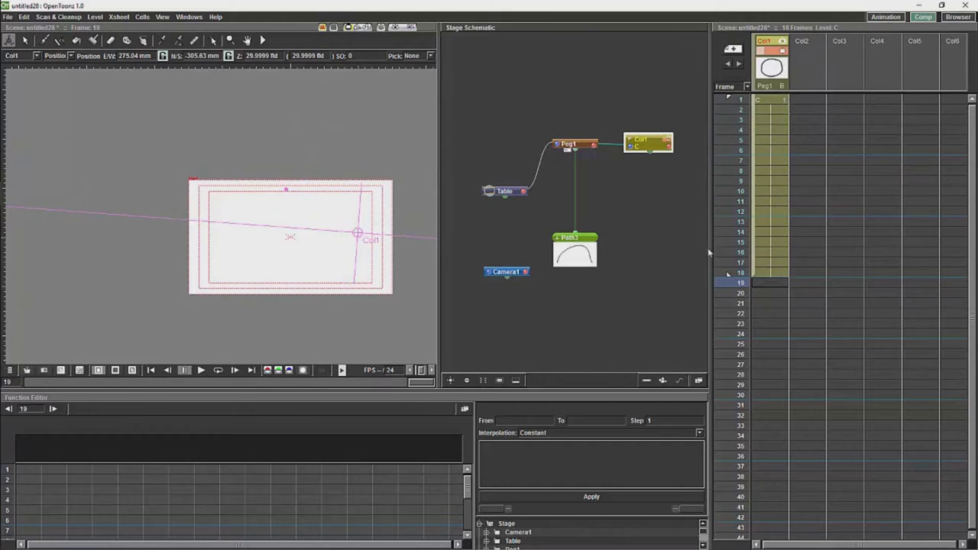